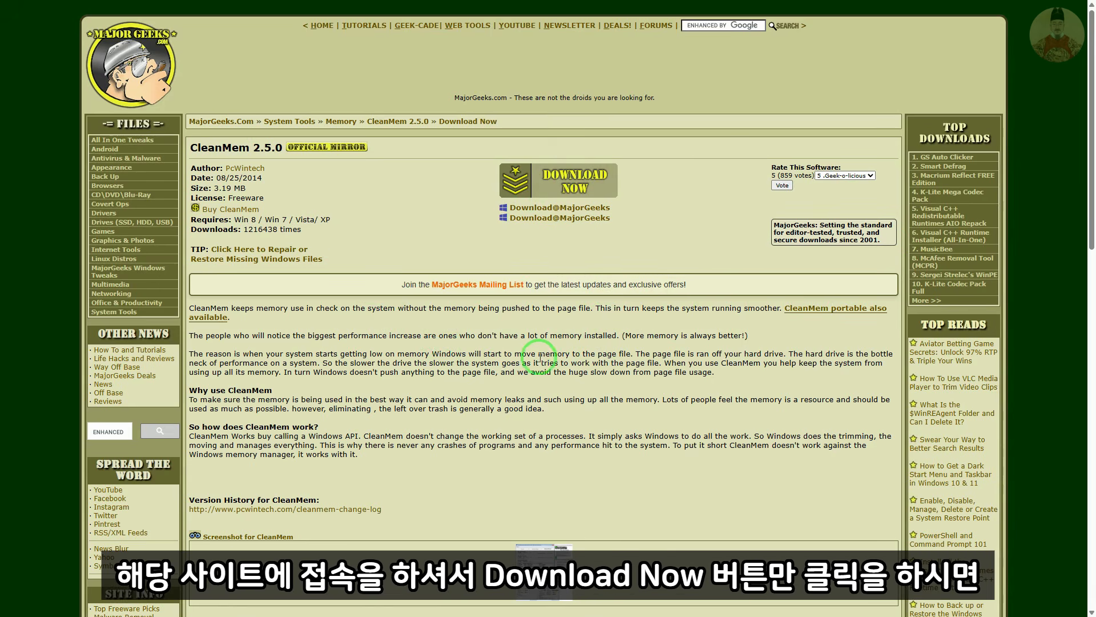
Download CleanMem 2.5.0 from MajorGeeks and install it with the default setup options
{"action": "left_click", "coordinate": [571, 185]}
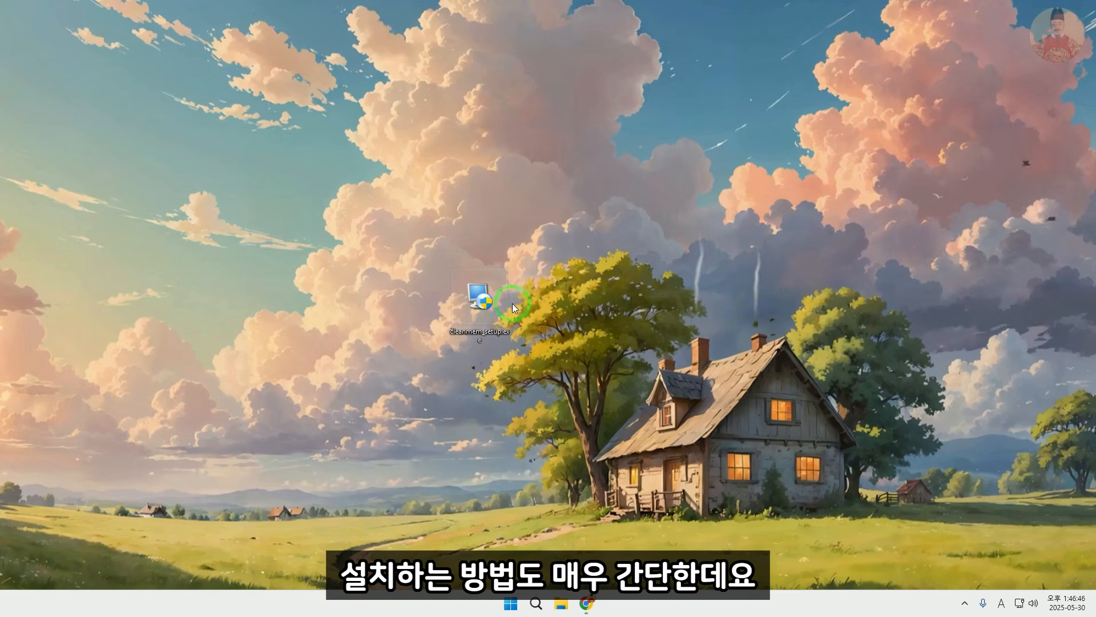
{"action": "double_click", "coordinate": [483, 299]}
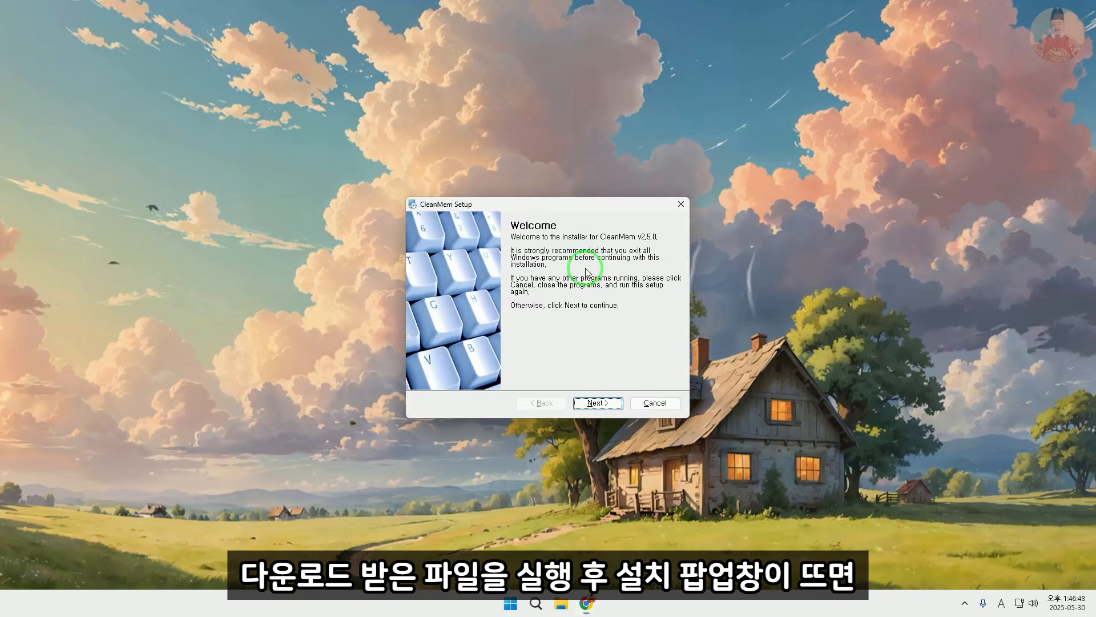
{"action": "left_click", "coordinate": [735, 387]}
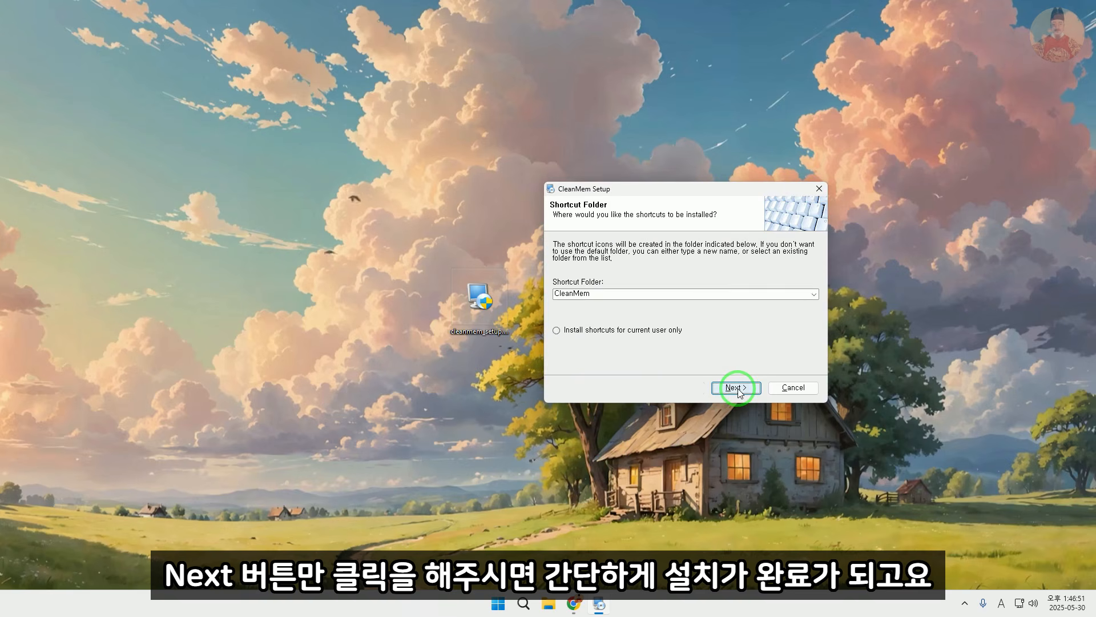
{"action": "left_click", "coordinate": [738, 388]}
{"action": "left_click", "coordinate": [737, 388]}
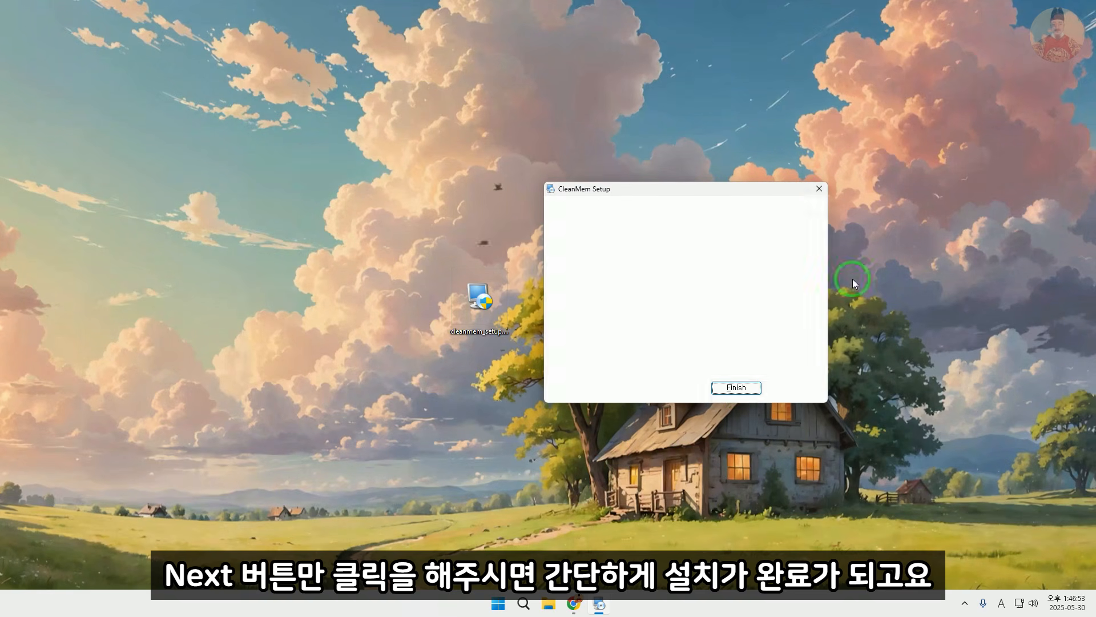
{"action": "left_click", "coordinate": [738, 389]}
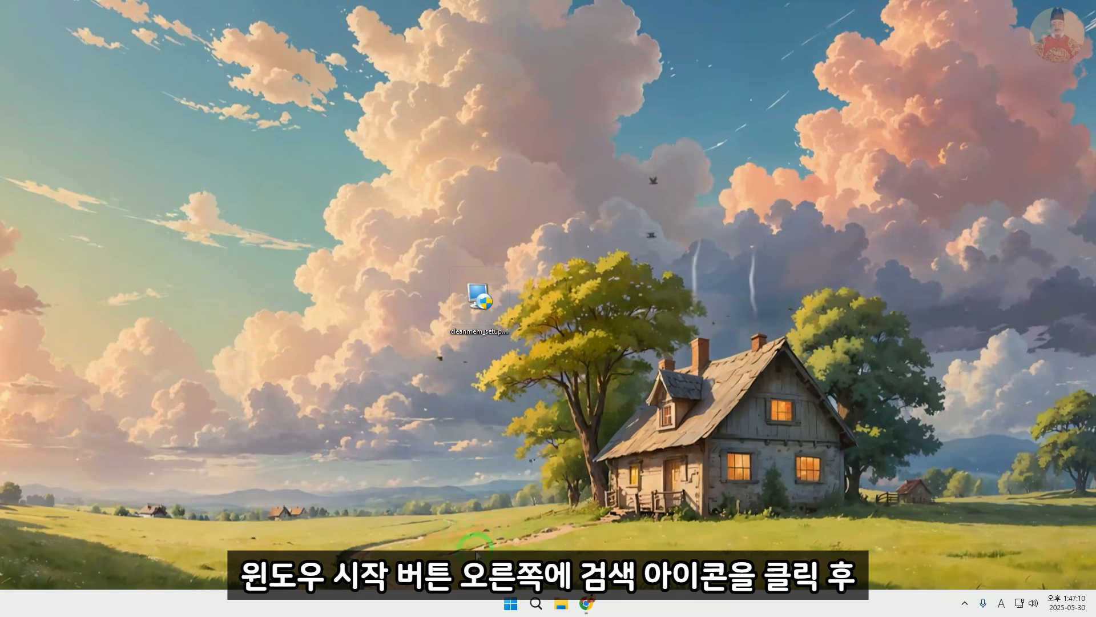
Search Windows for "clean", start the CleanMem Settings wizard and keep Clear System File Cache at Disable (Default)
{"action": "left_click", "coordinate": [536, 603]}
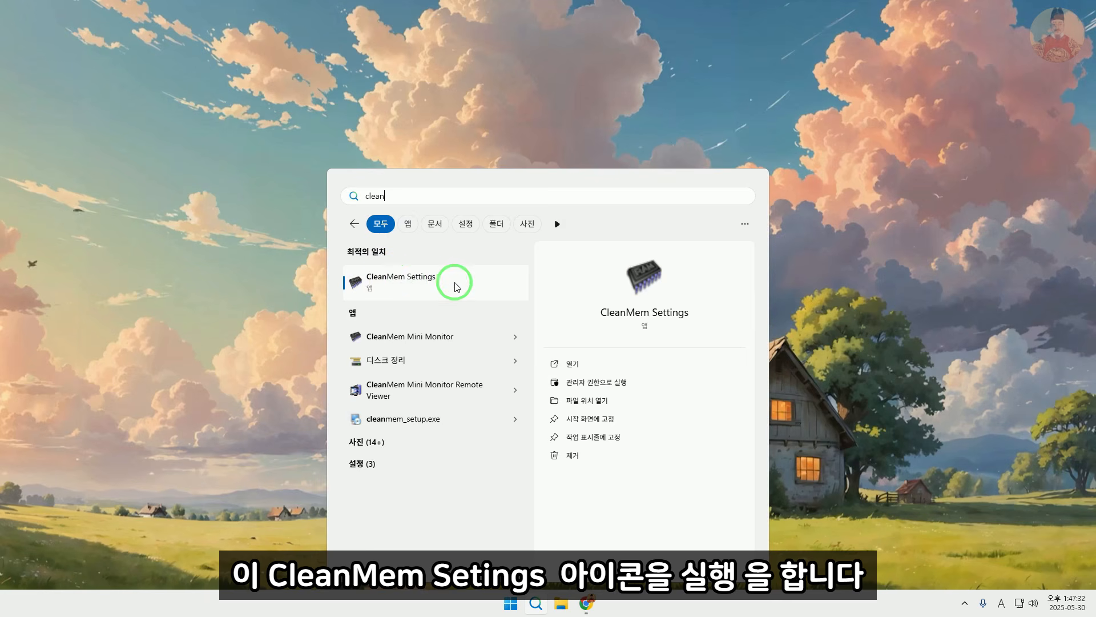
{"action": "left_click", "coordinate": [397, 278]}
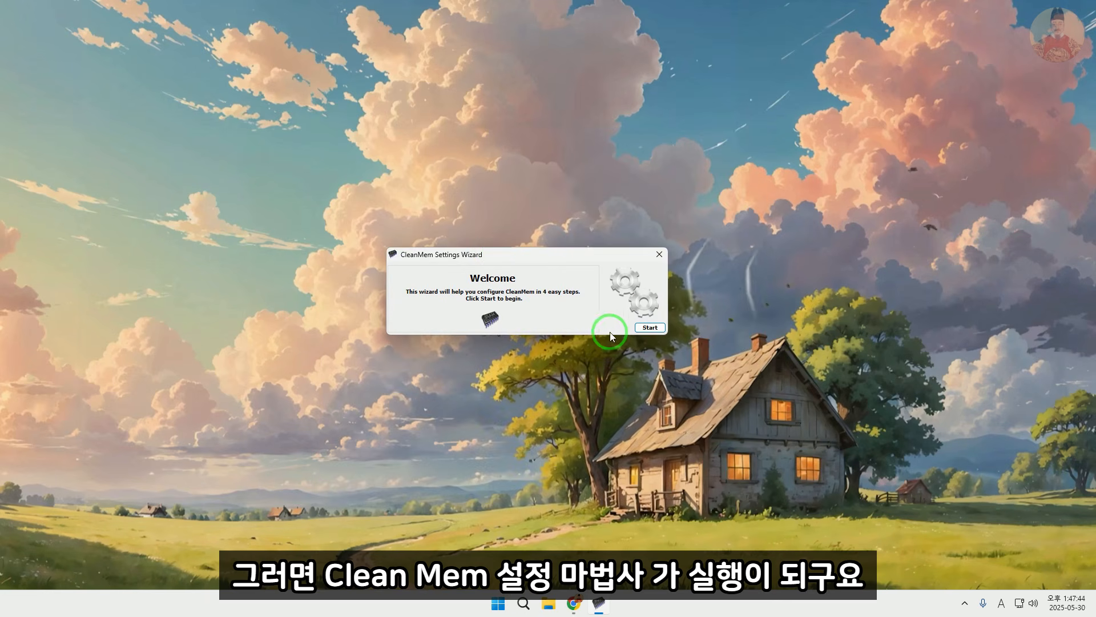
{"action": "left_click", "coordinate": [648, 327]}
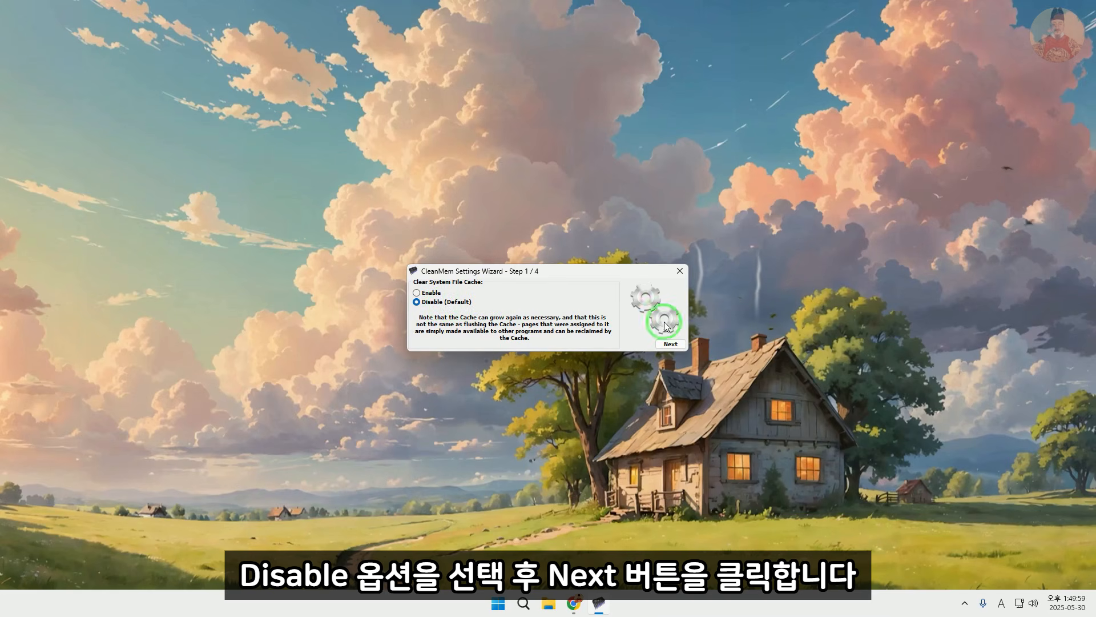
{"action": "left_click", "coordinate": [671, 344]}
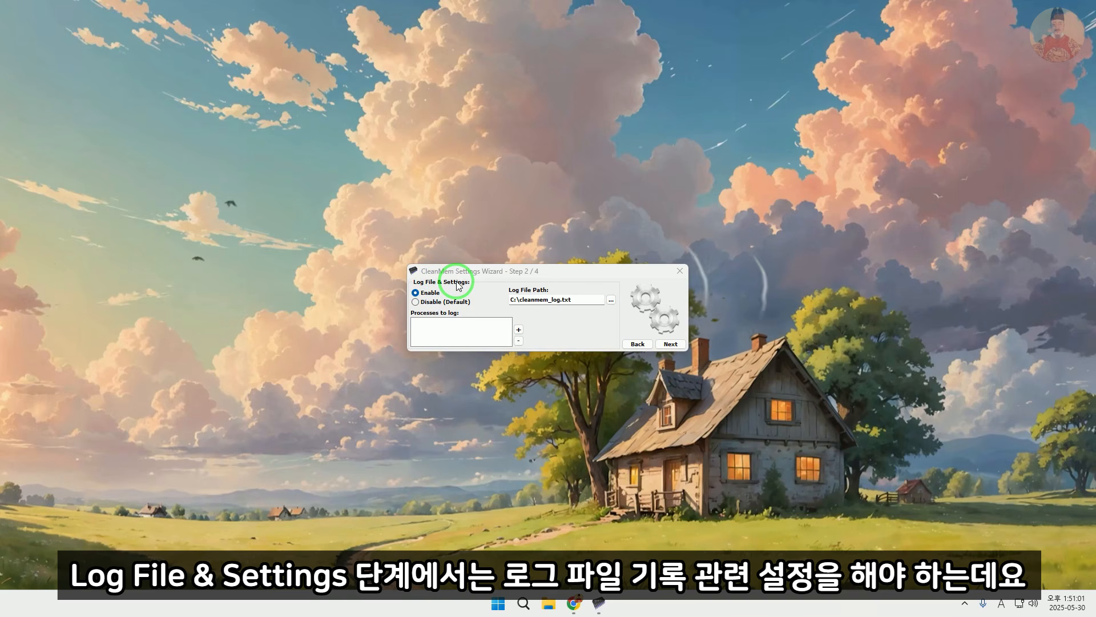
Set Log File & Settings to Disable (Default) and advance the wizard to the operating mode step
{"action": "left_click", "coordinate": [435, 304]}
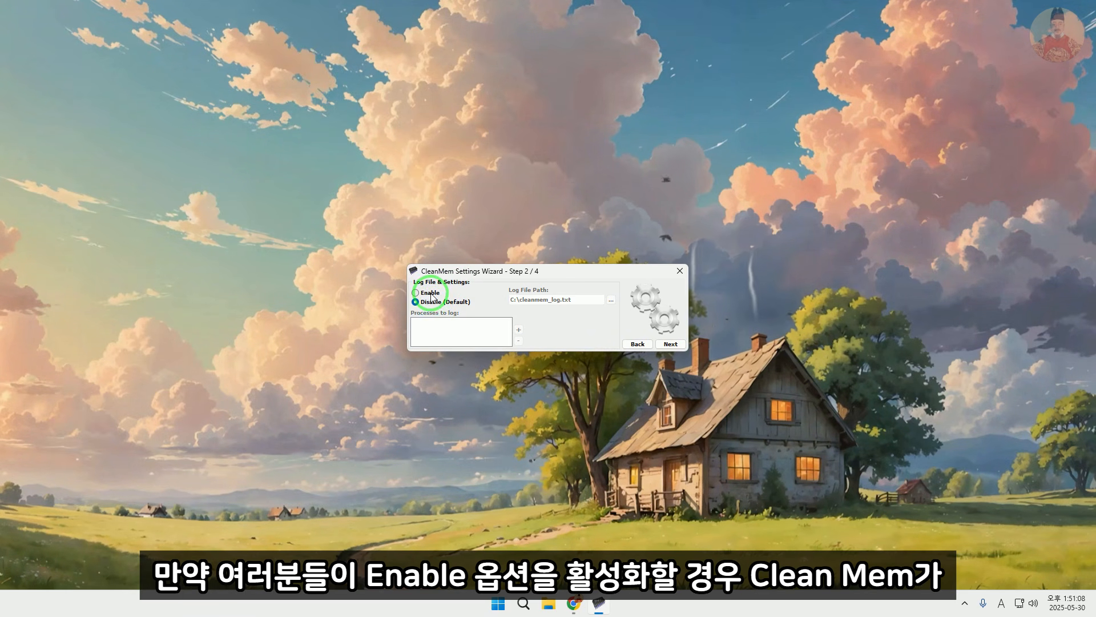
{"action": "left_click", "coordinate": [430, 294]}
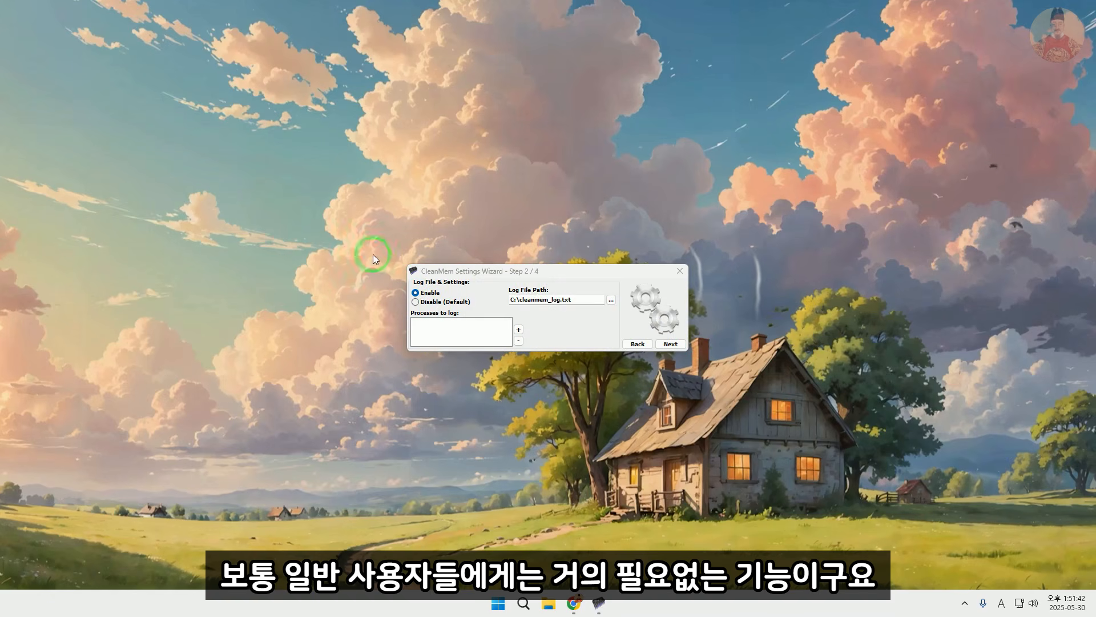
{"action": "left_click", "coordinate": [372, 255]}
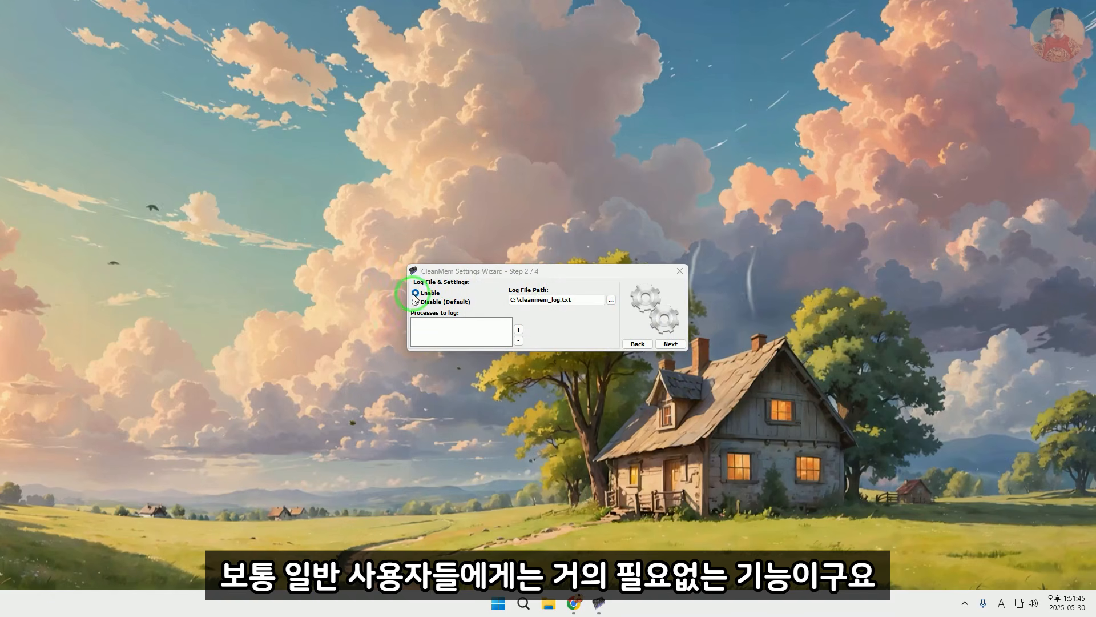
{"action": "left_click", "coordinate": [428, 302]}
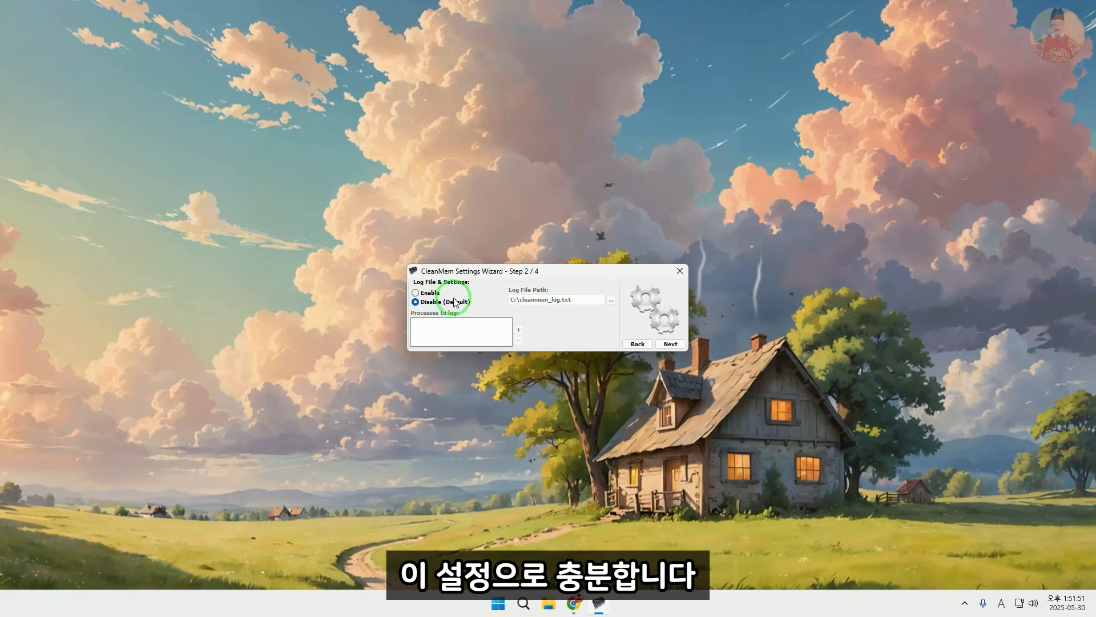
{"action": "left_click", "coordinate": [671, 344]}
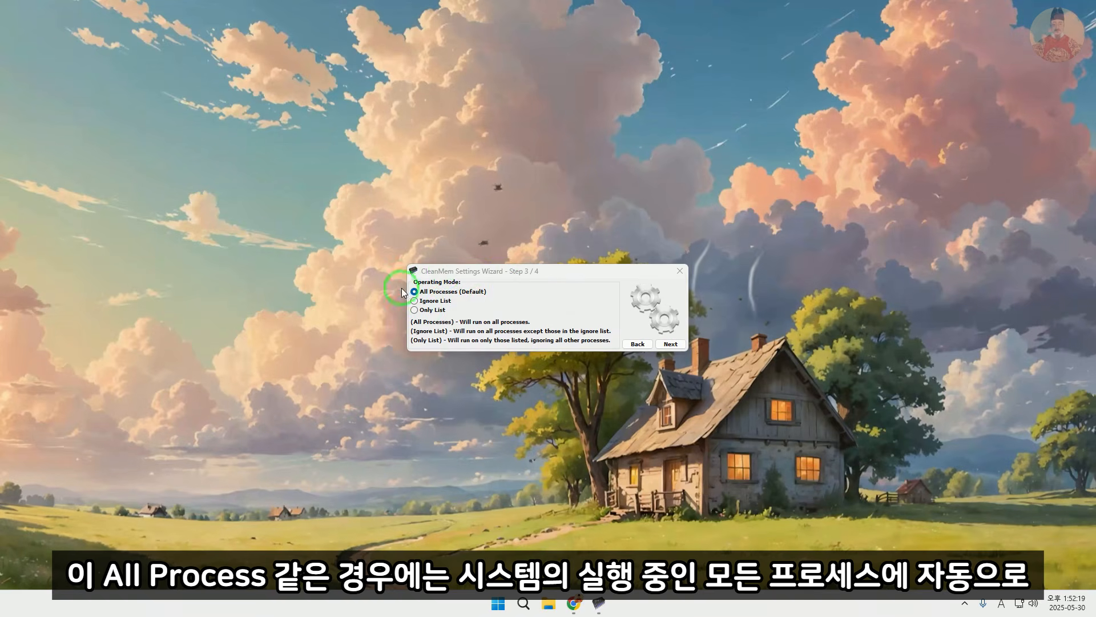
Set the operating mode to All Processes (Default) and advance to the wizard's final step
{"action": "left_click", "coordinate": [443, 297]}
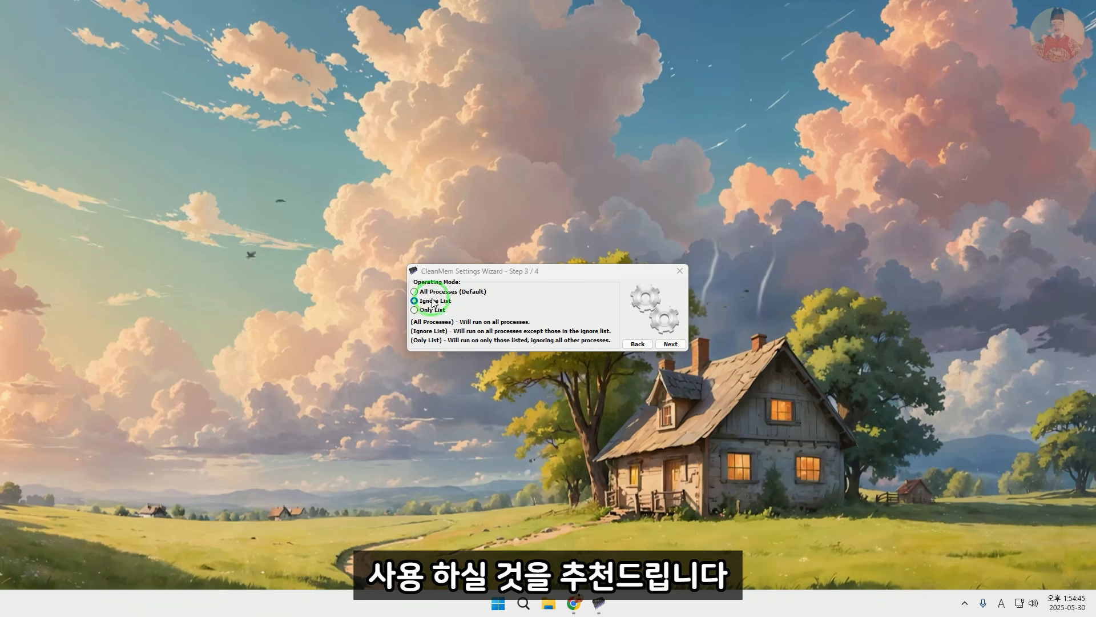
{"action": "left_click", "coordinate": [432, 311]}
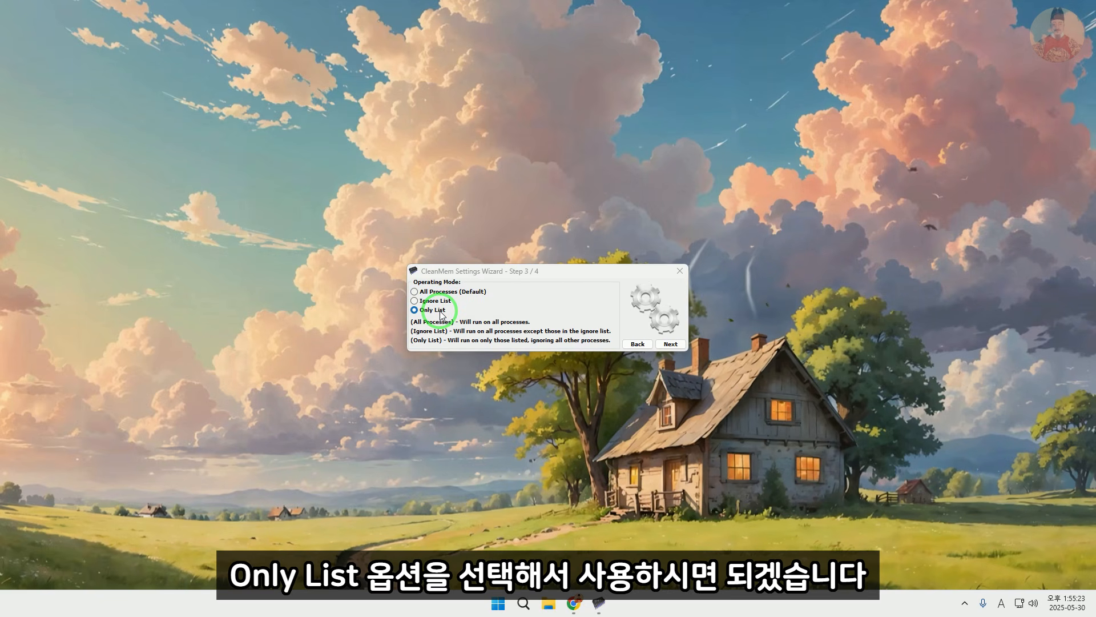
{"action": "left_click", "coordinate": [436, 315]}
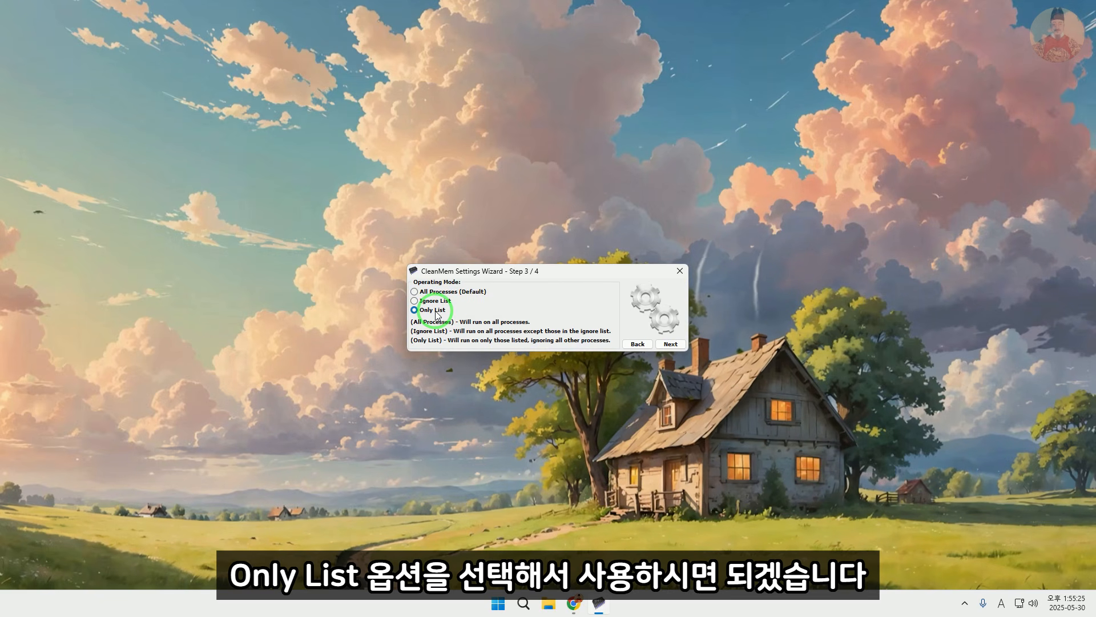
{"action": "left_click", "coordinate": [445, 293]}
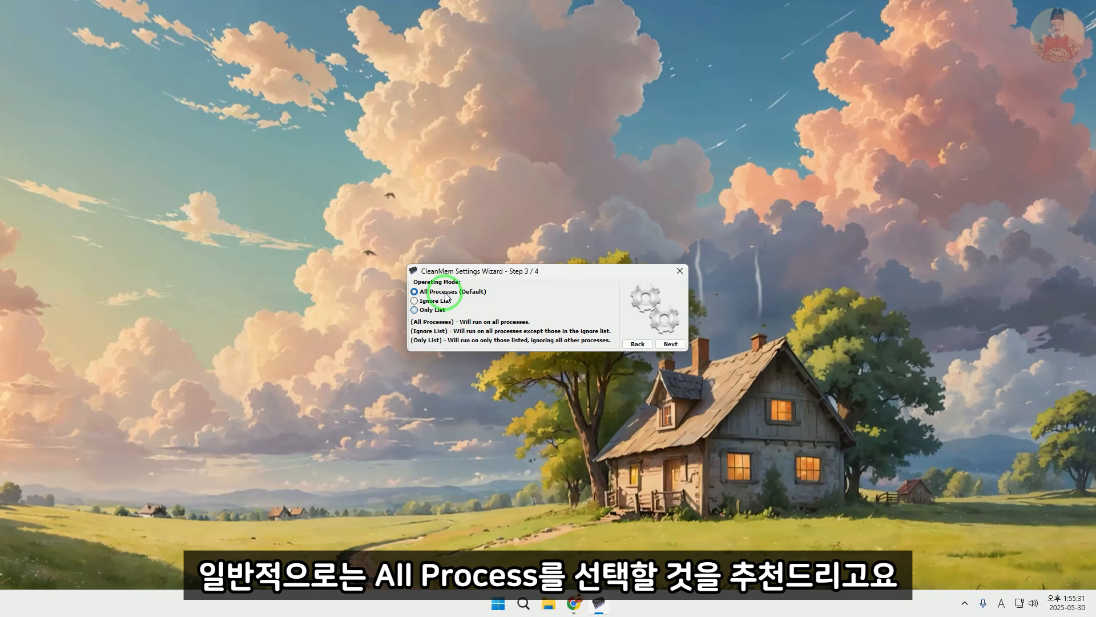
{"action": "left_click", "coordinate": [677, 344]}
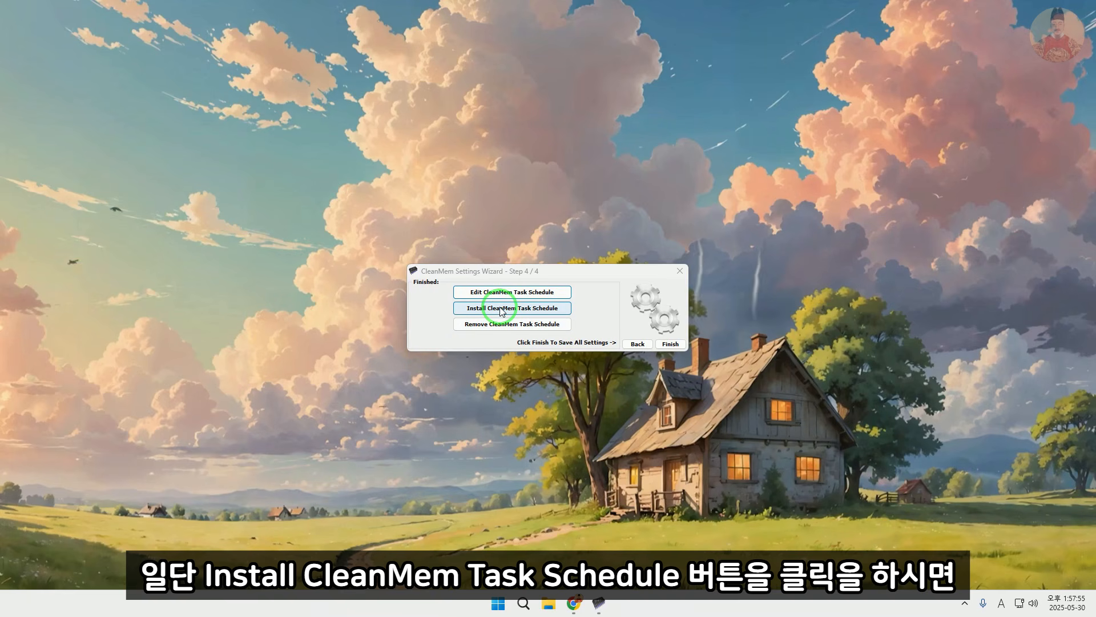
Install the CleanMem task schedule
{"action": "left_click", "coordinate": [502, 311]}
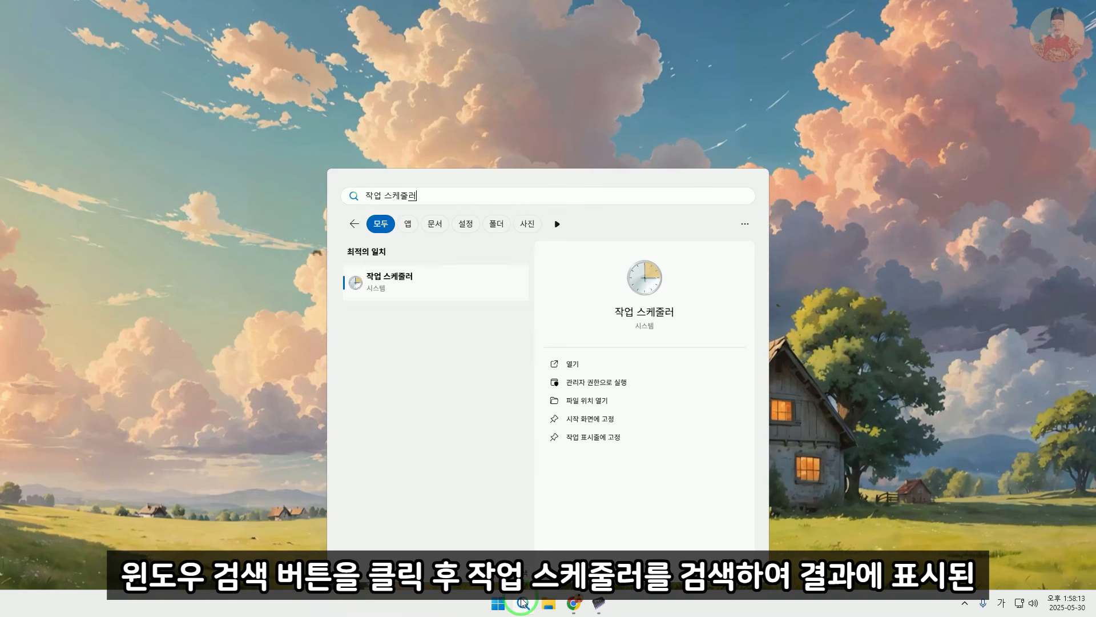
{"action": "left_click", "coordinate": [440, 353]}
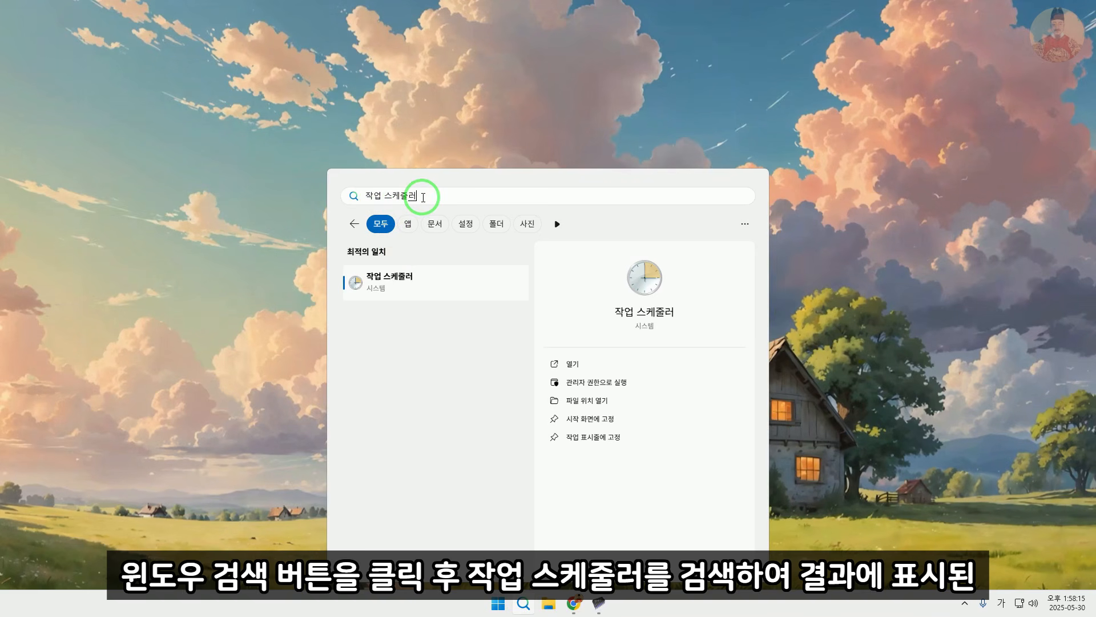
Open Windows Task Scheduler, examine the triggers of the Clean System Memory task and open the startup trigger's edit settings
{"action": "left_click", "coordinate": [397, 284]}
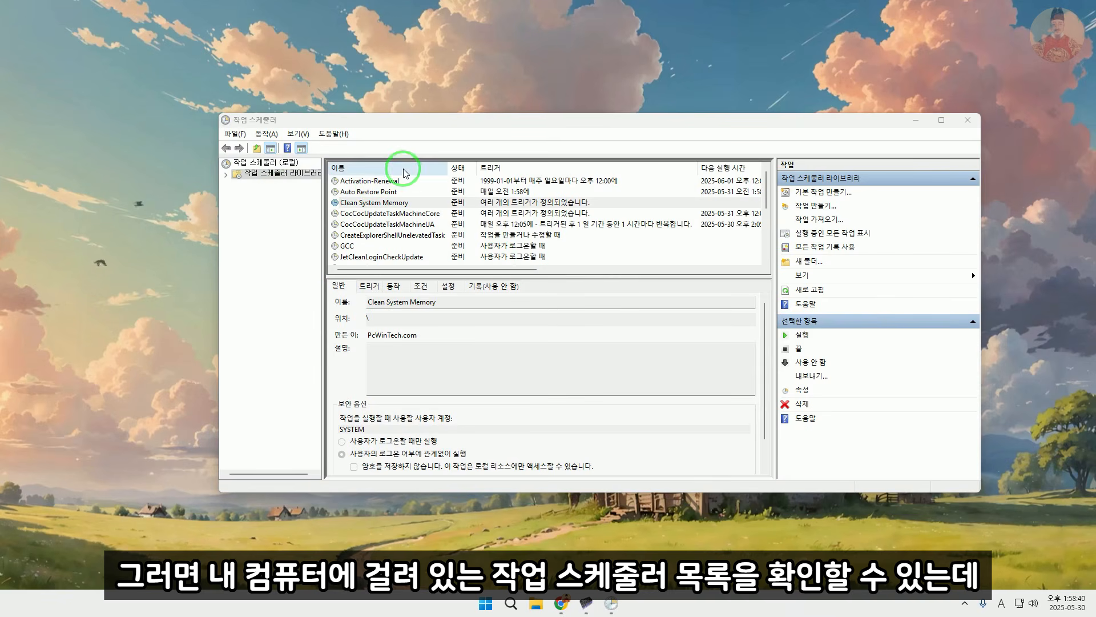
{"action": "left_click", "coordinate": [392, 205]}
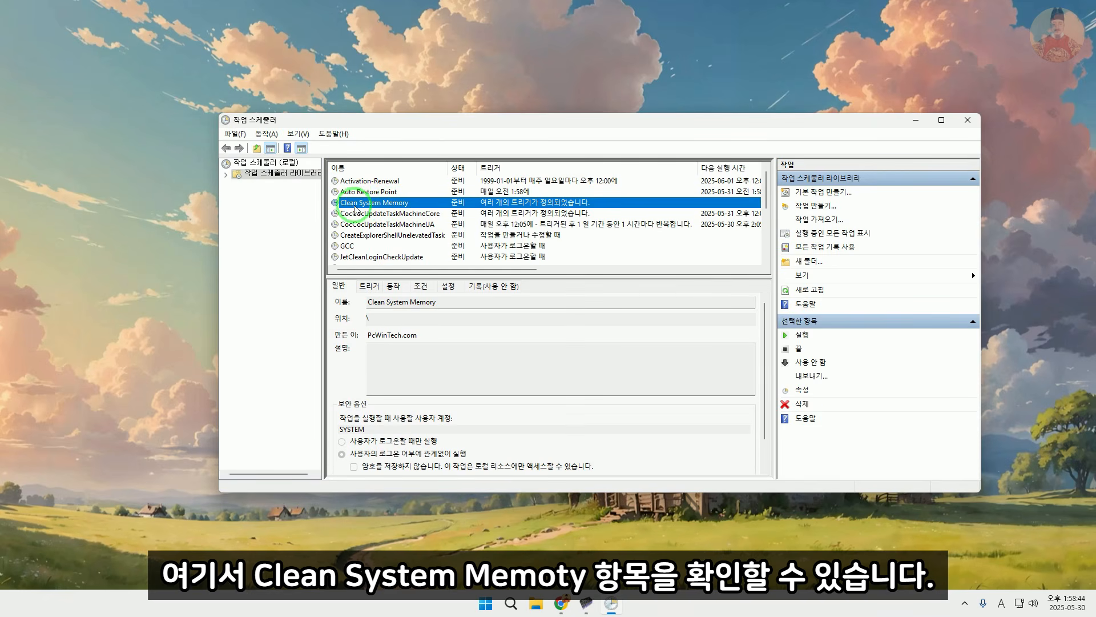
{"action": "double_click", "coordinate": [354, 204]}
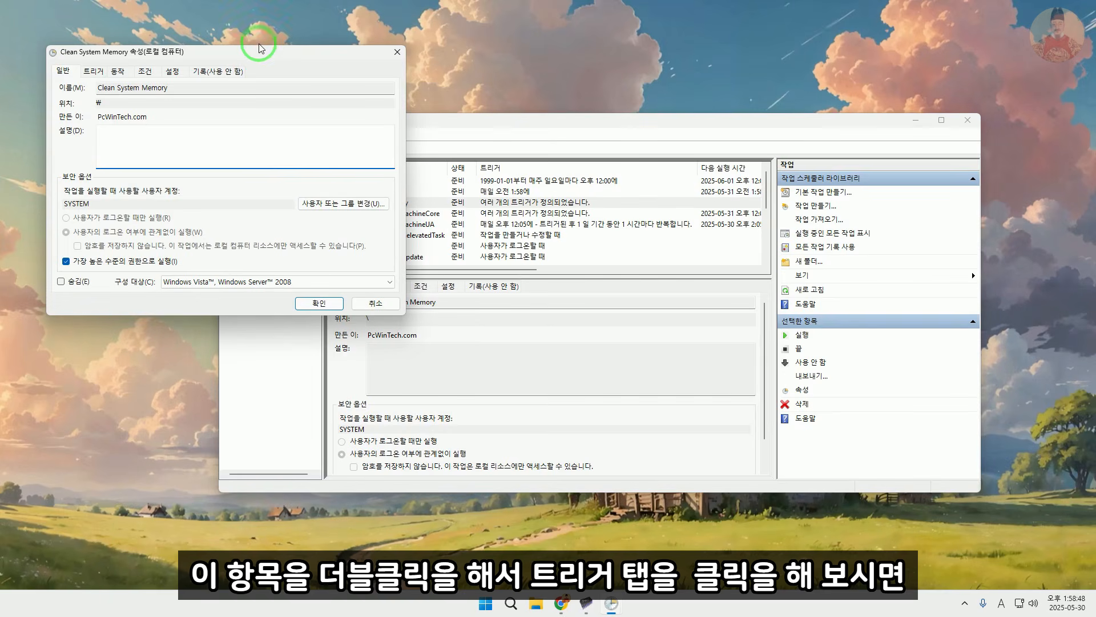
{"action": "left_click_drag", "start_coordinate": [257, 55], "coordinate": [536, 130]}
{"action": "left_click", "coordinate": [371, 146]}
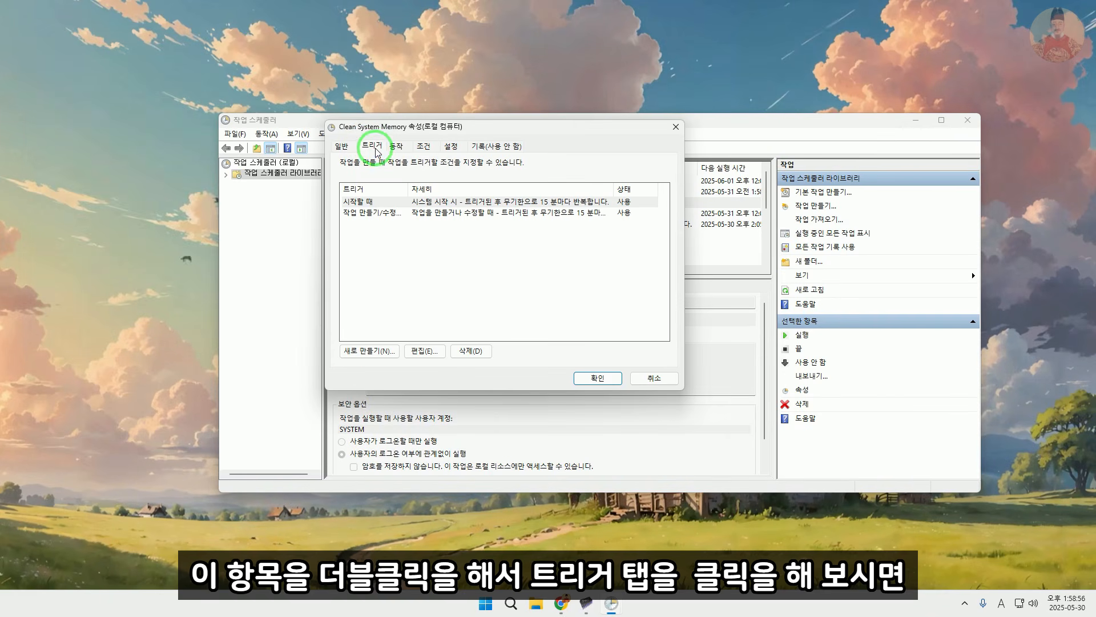
{"action": "left_click", "coordinate": [552, 201]}
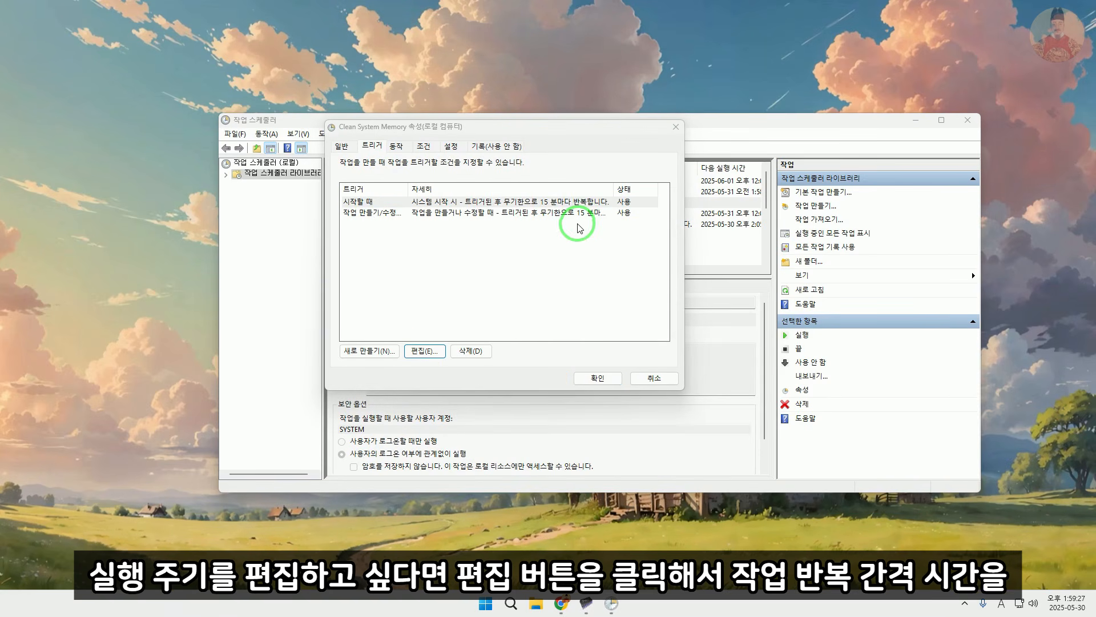
{"action": "left_click", "coordinate": [425, 351]}
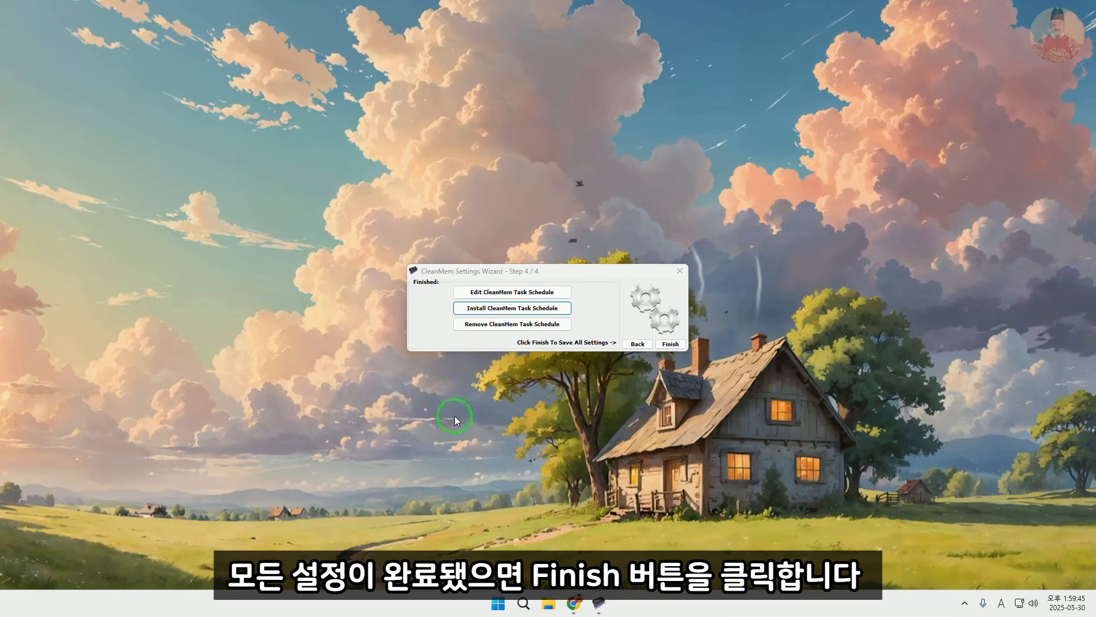
Finish the wizard to save all settings, and launch CleanMem Mini Monitor from a Windows search for "clean"
{"action": "left_click", "coordinate": [672, 344]}
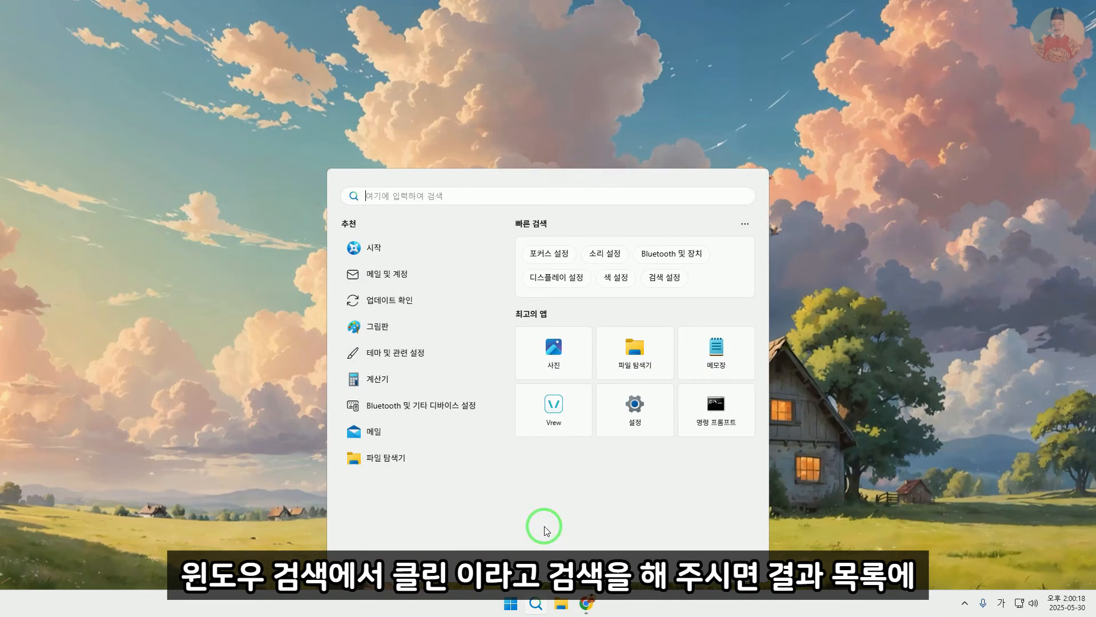
{"action": "type", "text": "clean"}
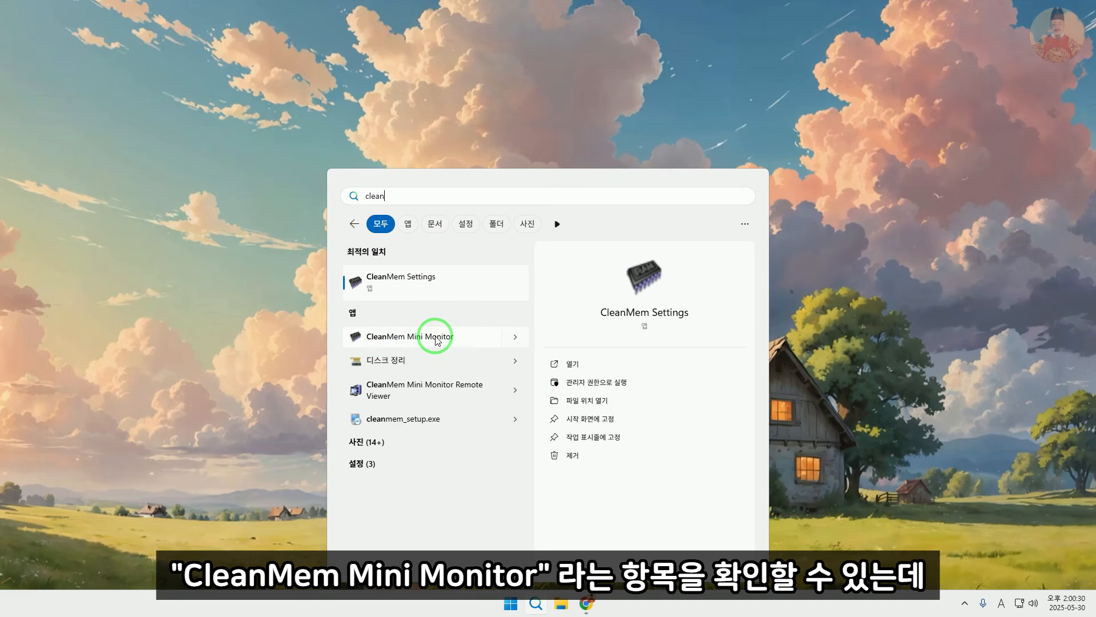
{"action": "left_click", "coordinate": [394, 335]}
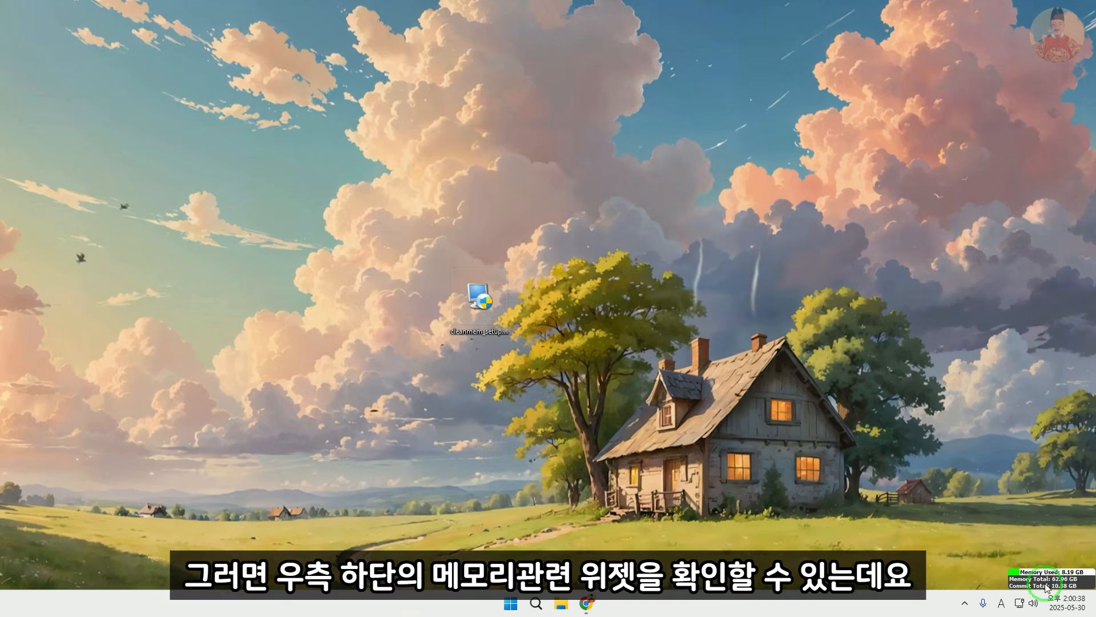
Clean the memory from the Mini Monitor widget's Memory Used bar, and park the widget over the taskbar clock
{"action": "left_click_drag", "start_coordinate": [1047, 588], "coordinate": [446, 206]}
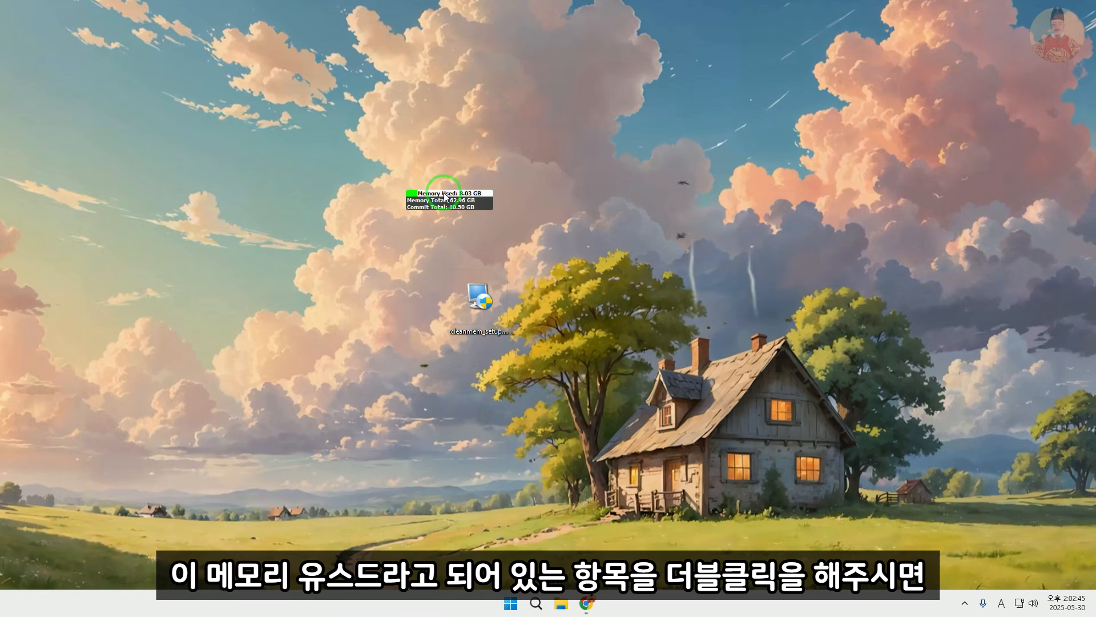
{"action": "double_click", "coordinate": [444, 195]}
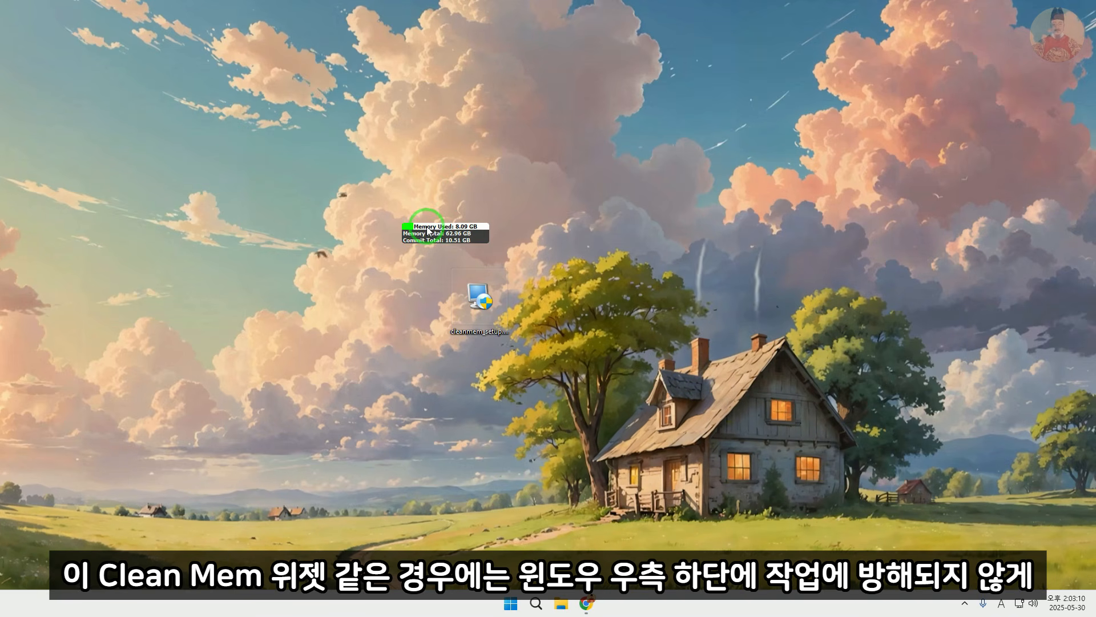
{"action": "left_click_drag", "start_coordinate": [468, 222], "coordinate": [1038, 568]}
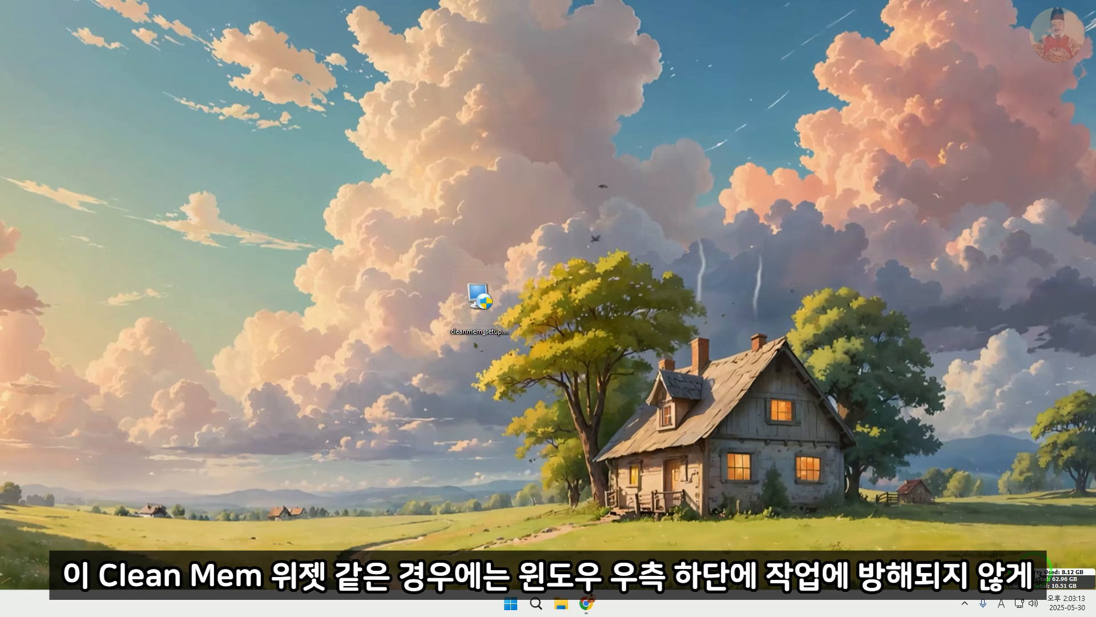
{"action": "left_click", "coordinate": [1009, 455]}
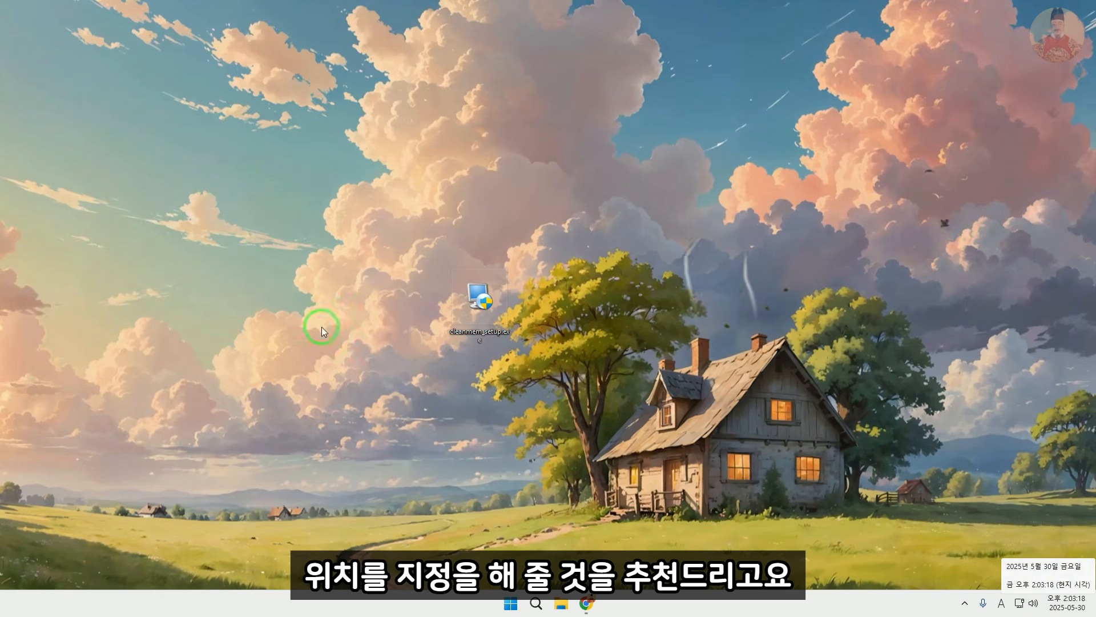